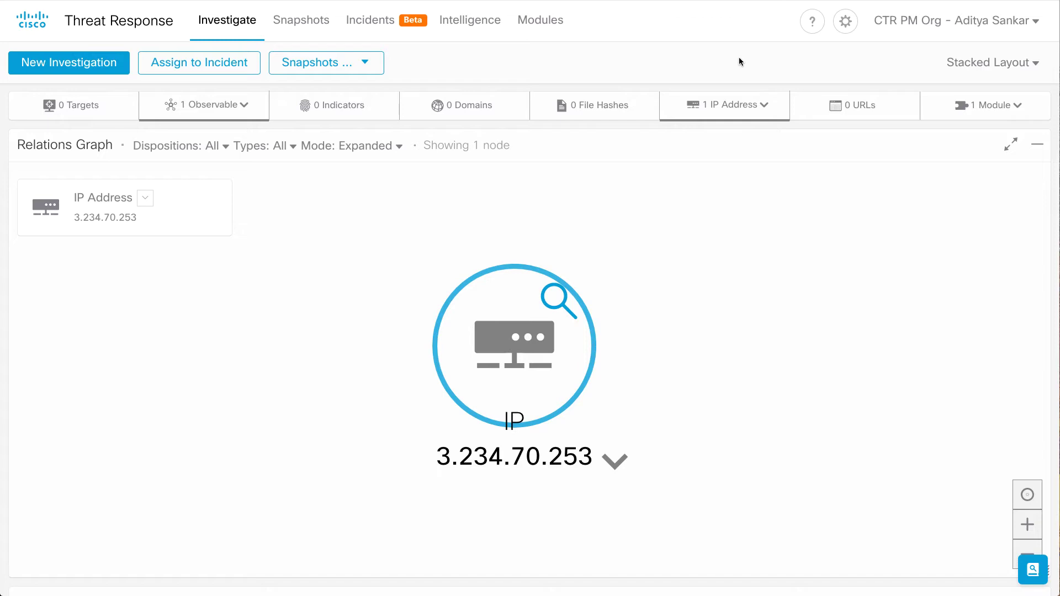
Check the investigation's IP addresses and modules (Umbrella-Protection only), then highlight its 0 Sightings in My Environment
click(763, 107)
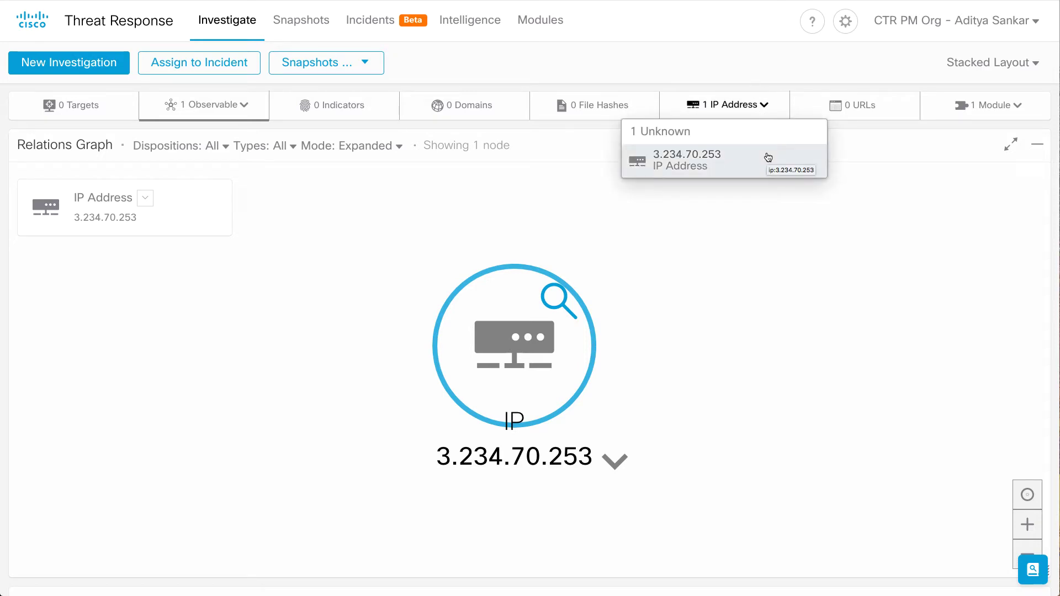
click(989, 106)
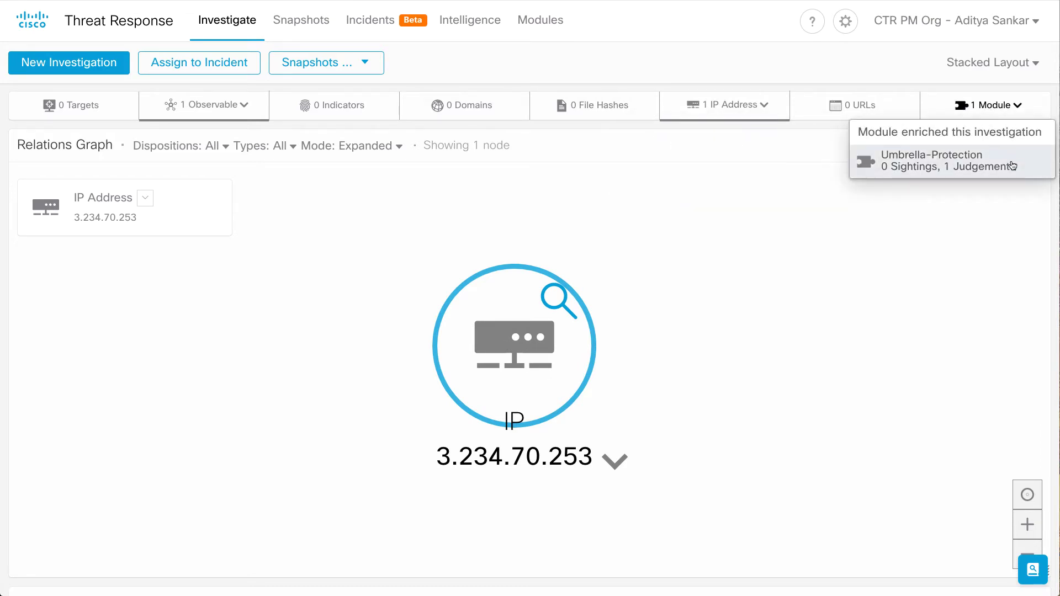
drag(533, 336, 584, 292)
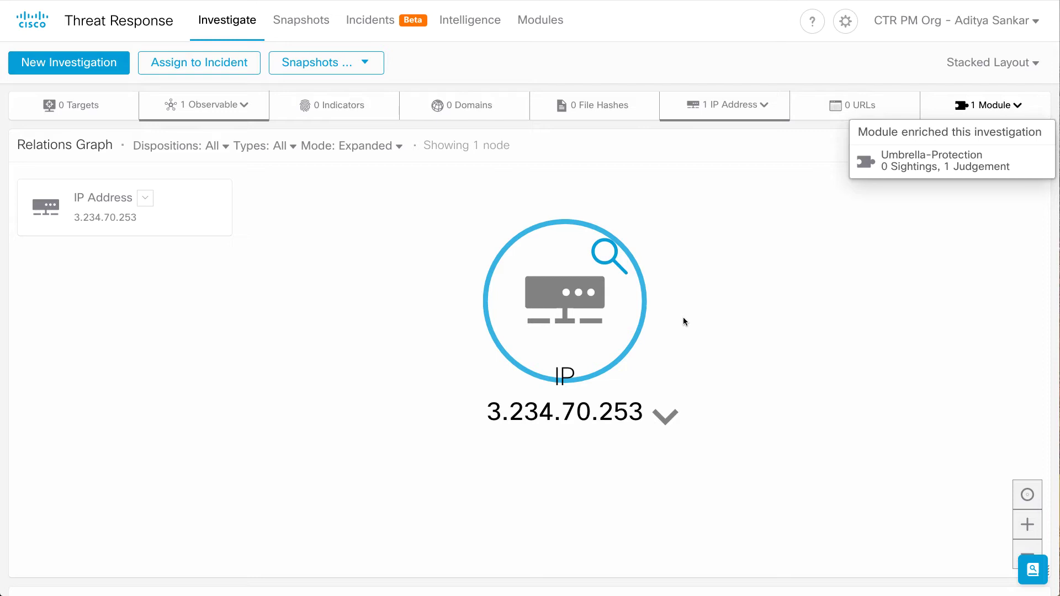
scroll(684, 317, down, 5)
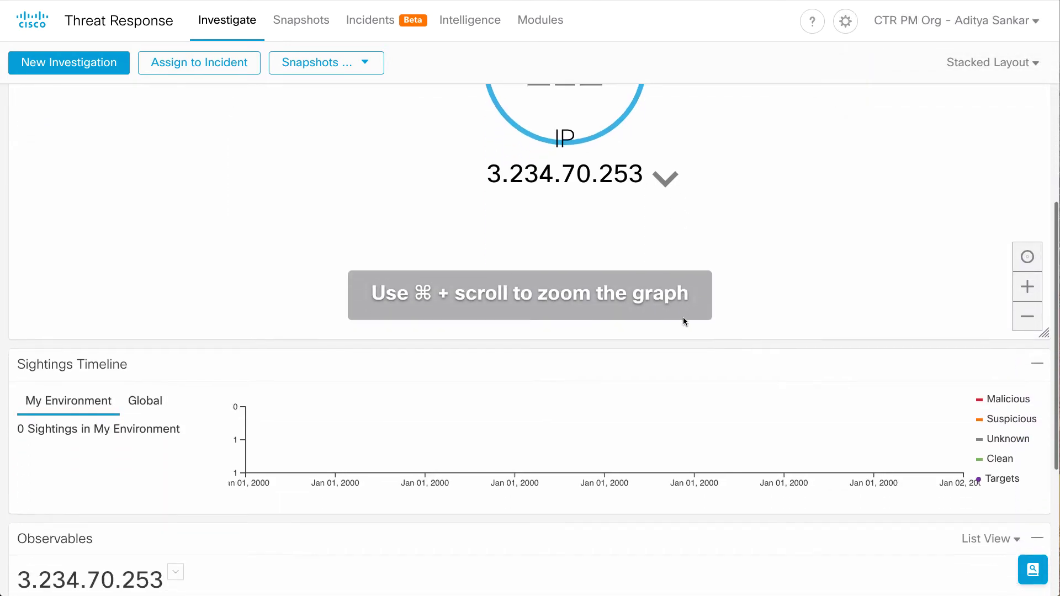
drag(181, 430, 34, 425)
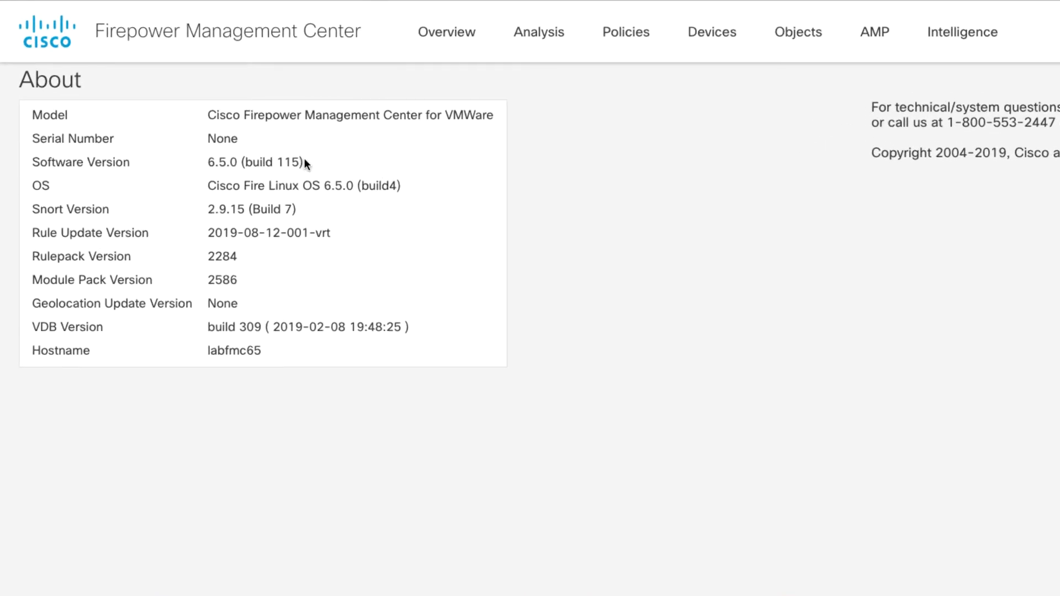
Note software version 6.5.0 (build 115) on the About page, then go to Devices > Device Management
drag(303, 161, 210, 155)
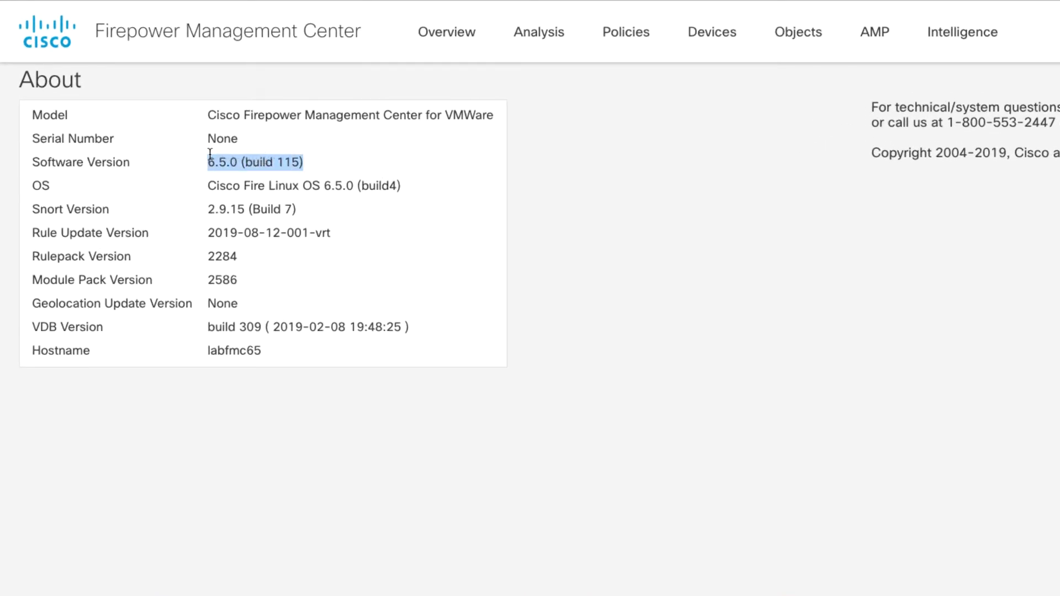
mouse_move(693, 58)
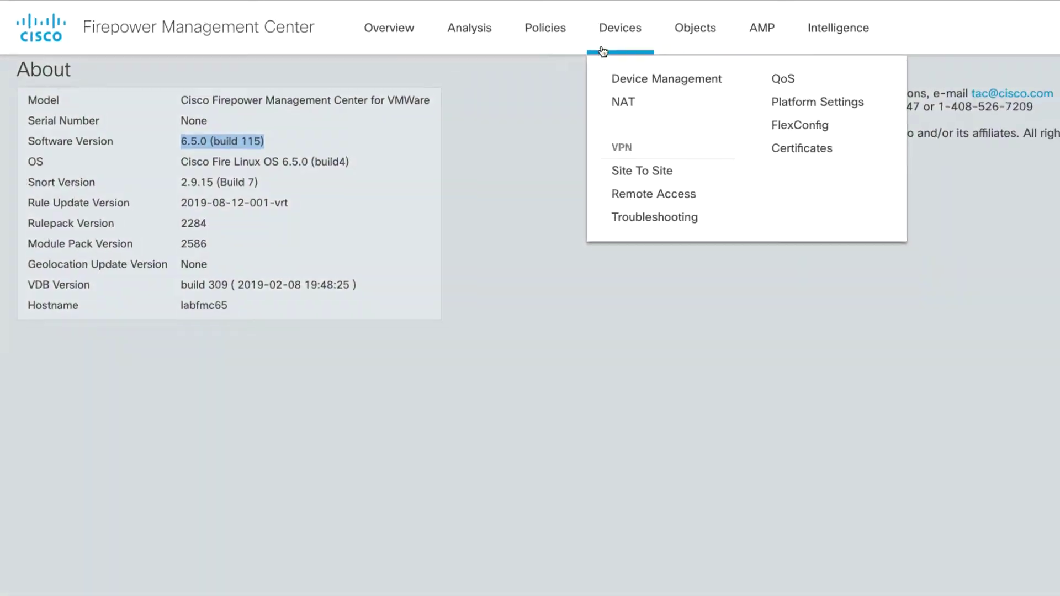
click(636, 78)
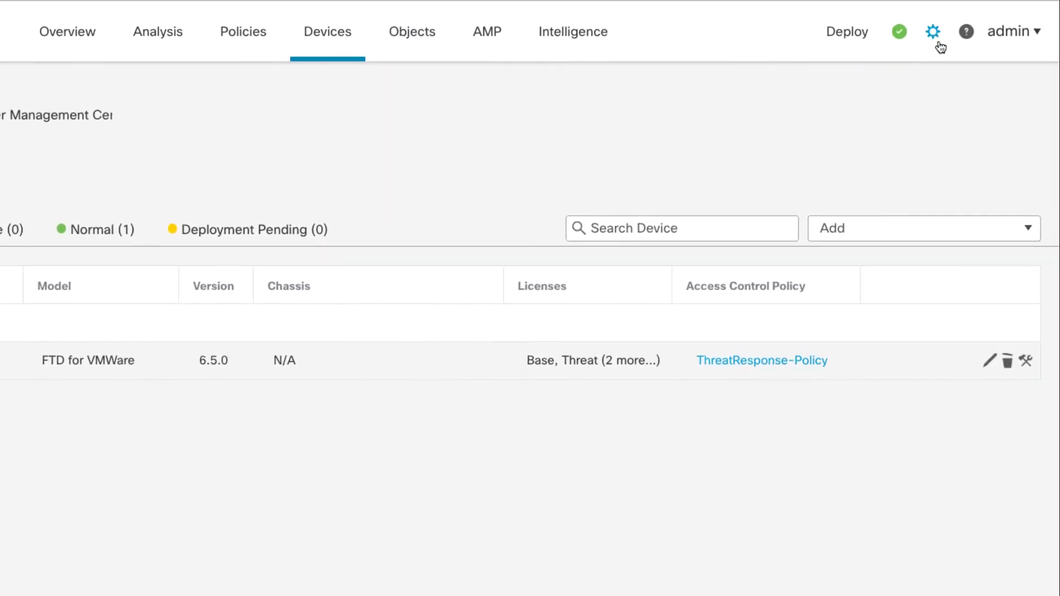
Go to System > Licenses > Smart Licenses to view the appliance's registration status
click(937, 37)
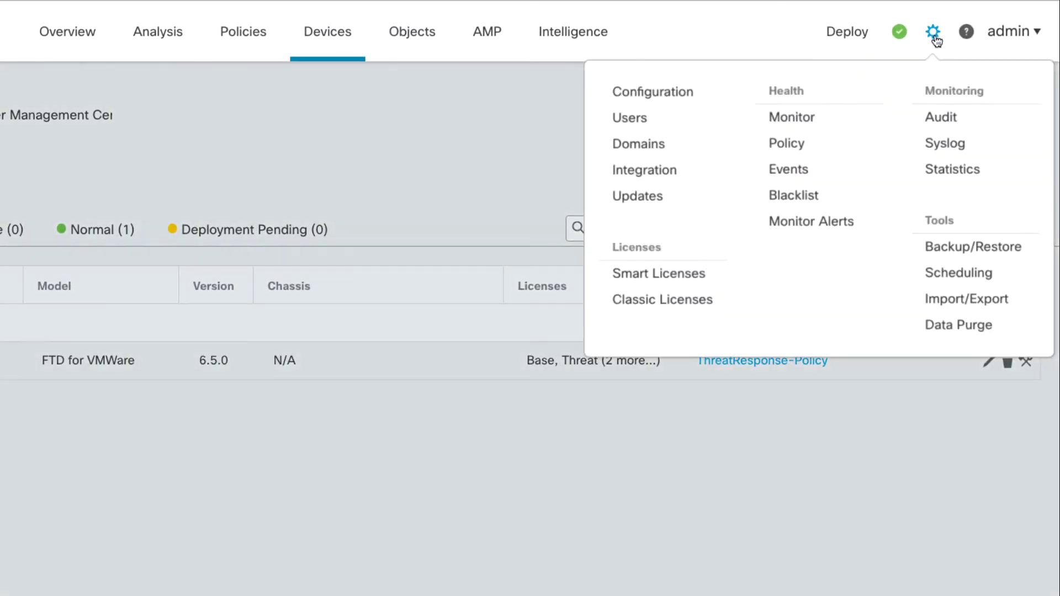
click(658, 274)
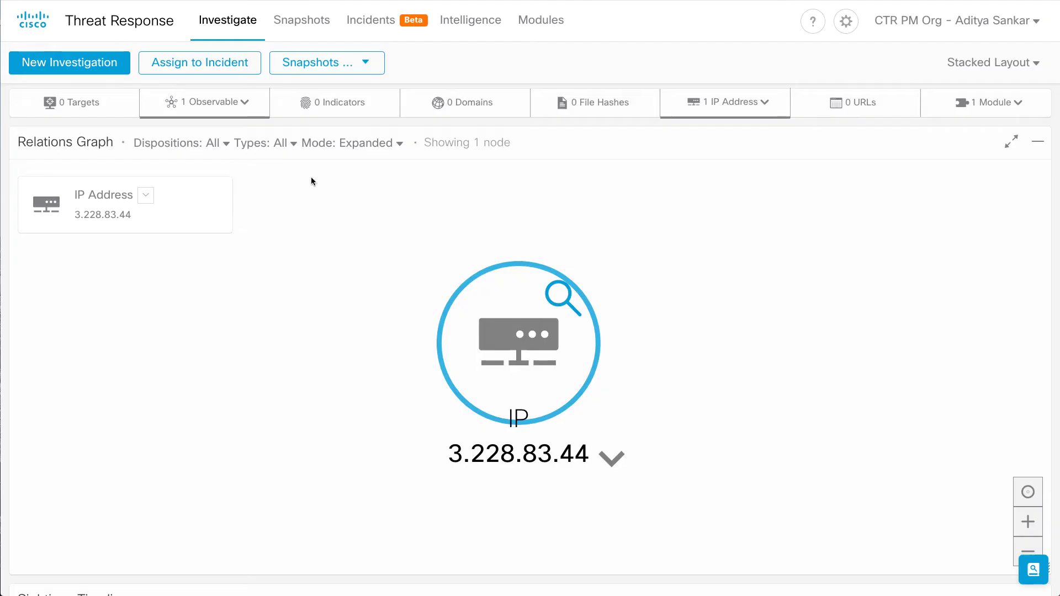
Open Settings > Devices to reach the Security Services Exchange device list
click(847, 28)
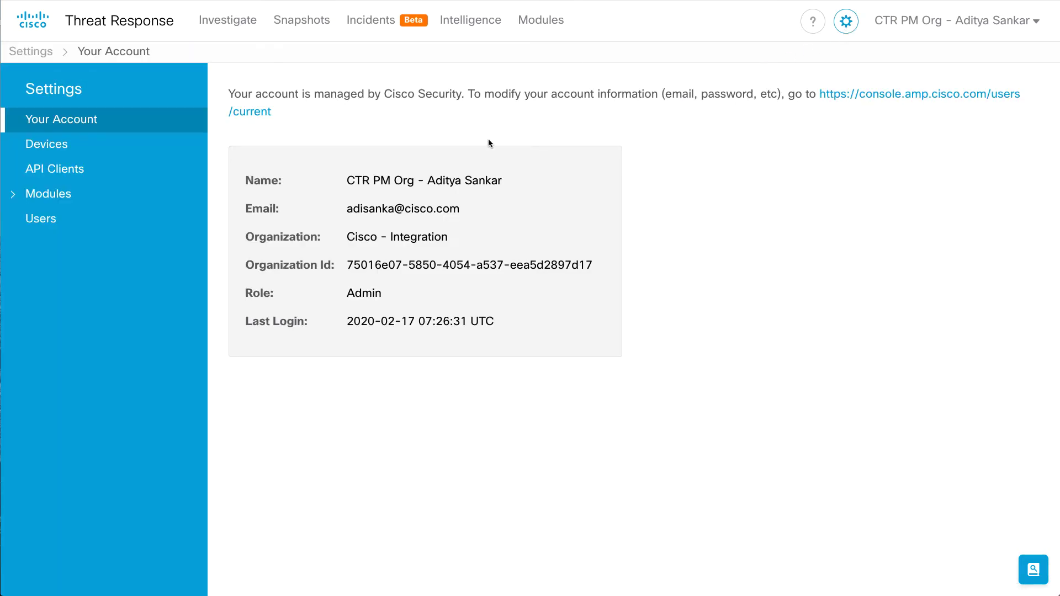
click(192, 145)
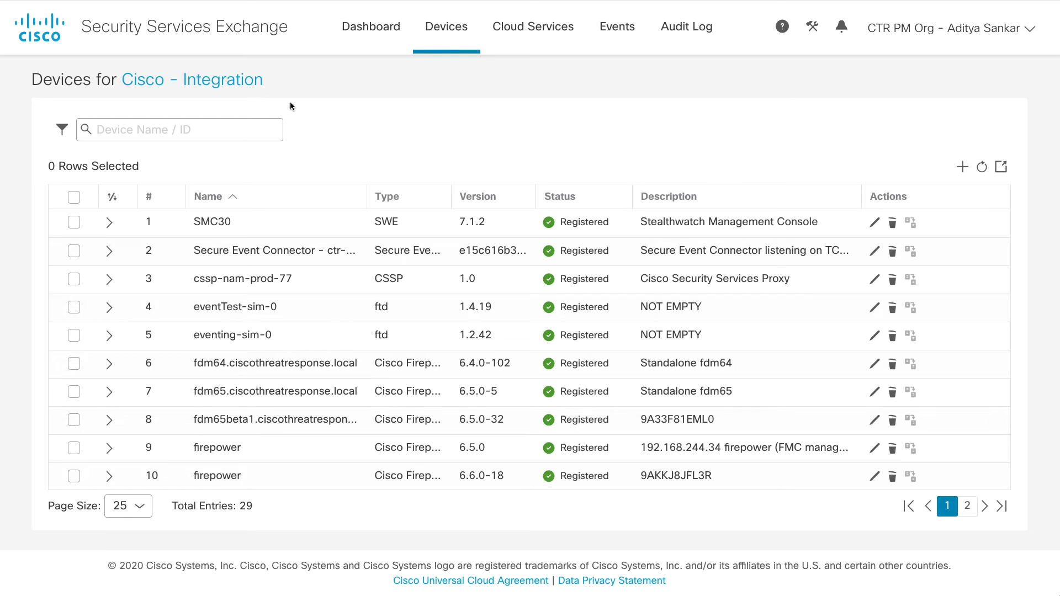
Open Link Accounts from the tools menu and expand Security Cisco Systems, Inc. to see its virtual accounts
click(813, 33)
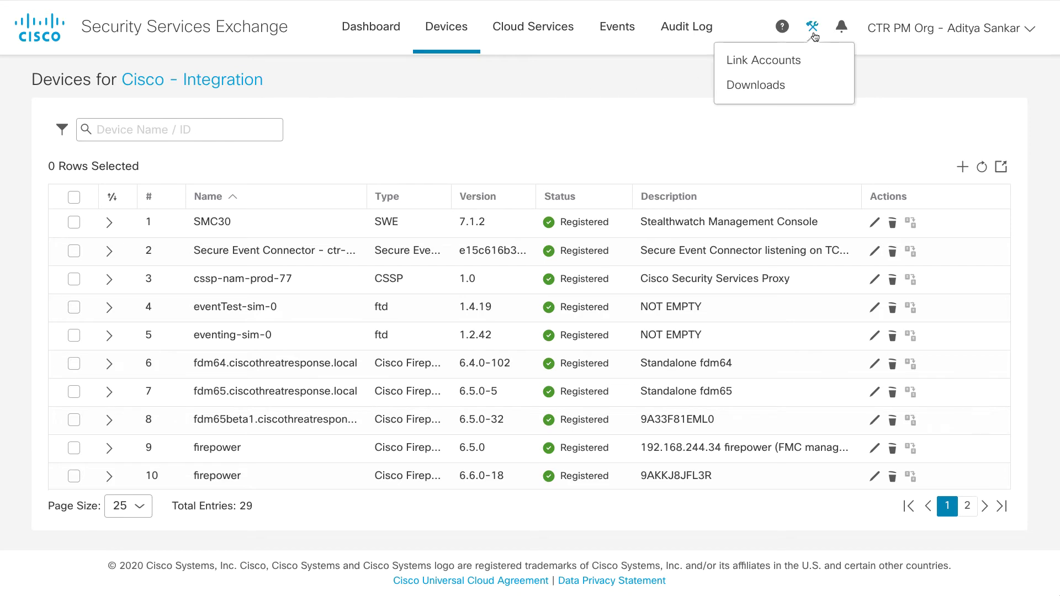
click(826, 65)
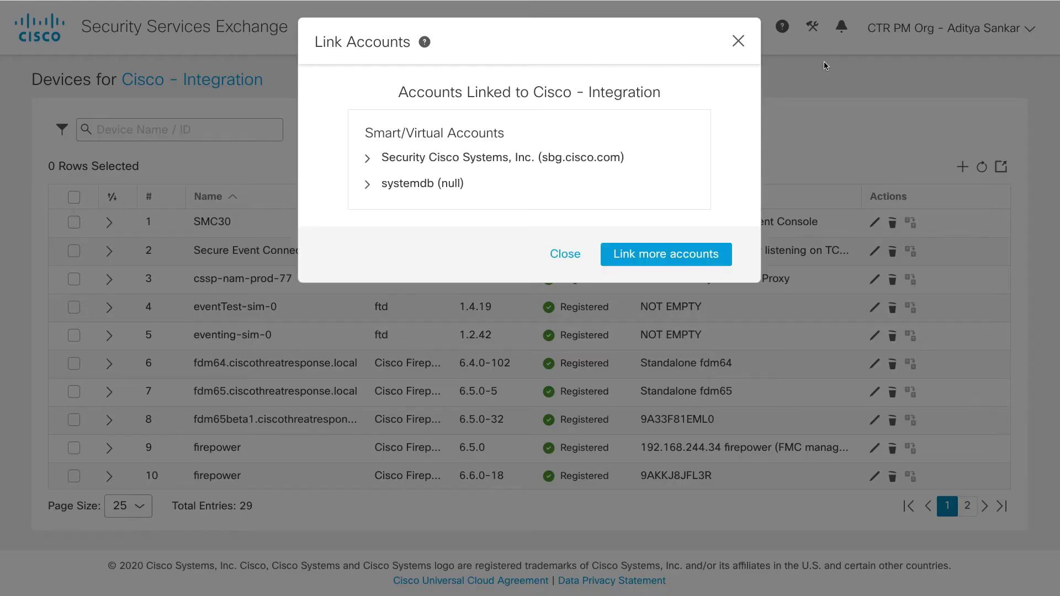
click(366, 159)
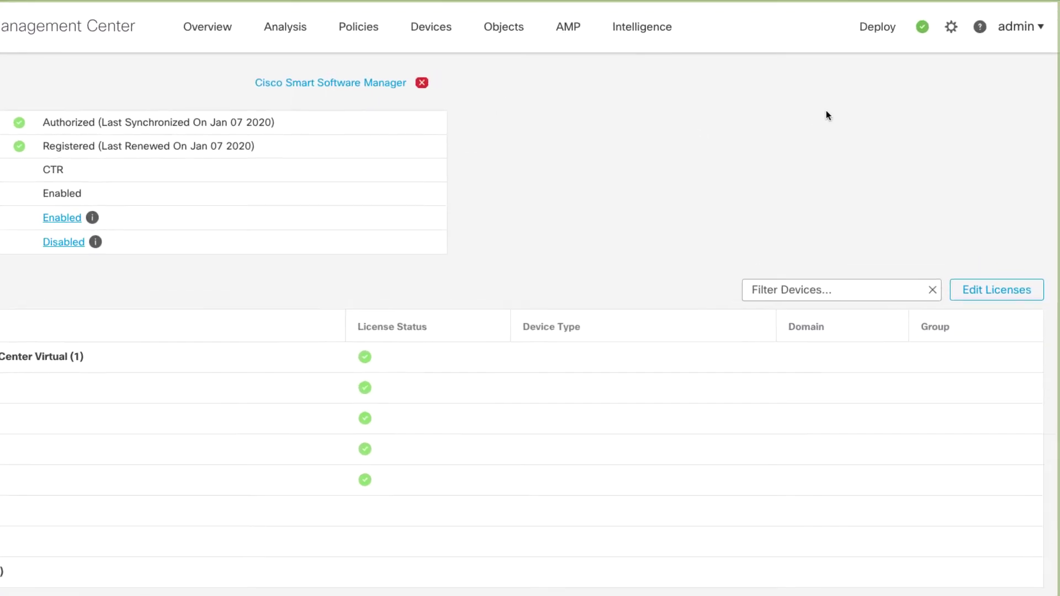
Enable Cisco Cloud Event Configuration for connection, file/malware and intrusion events and save it
click(938, 32)
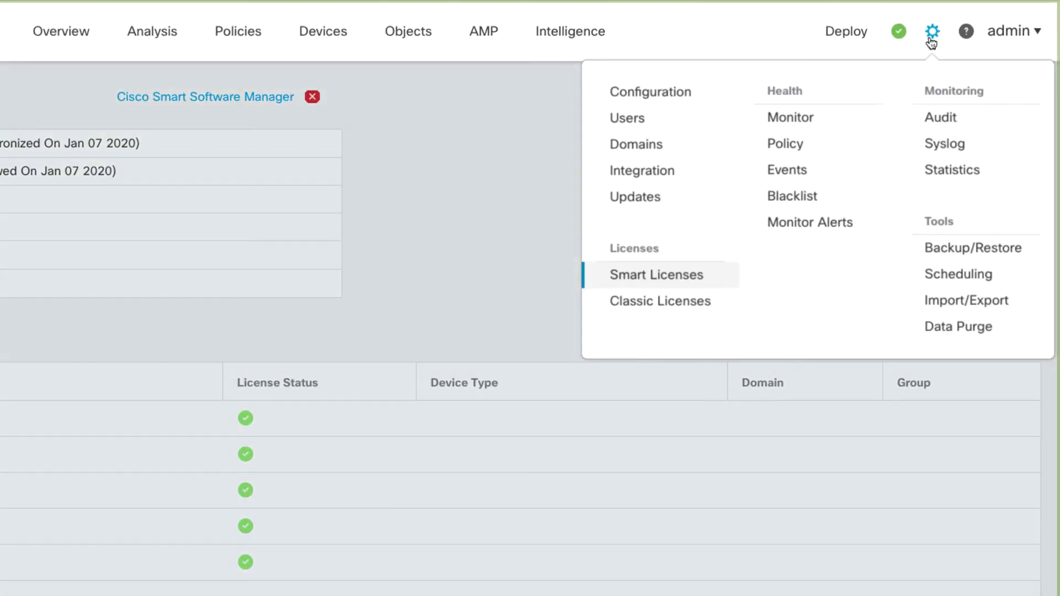
click(669, 170)
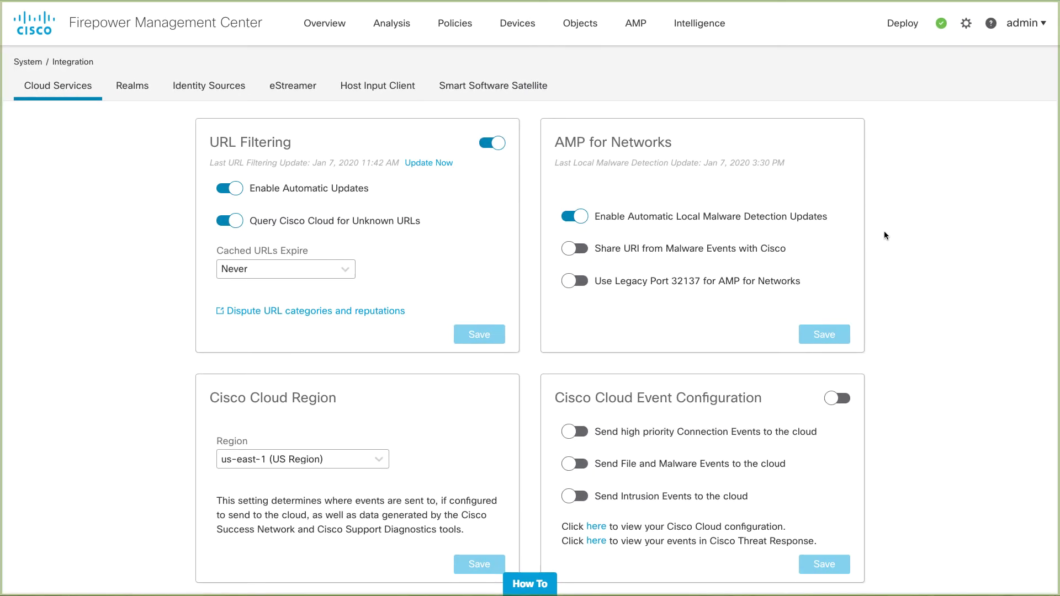
scroll(893, 247, down, 1)
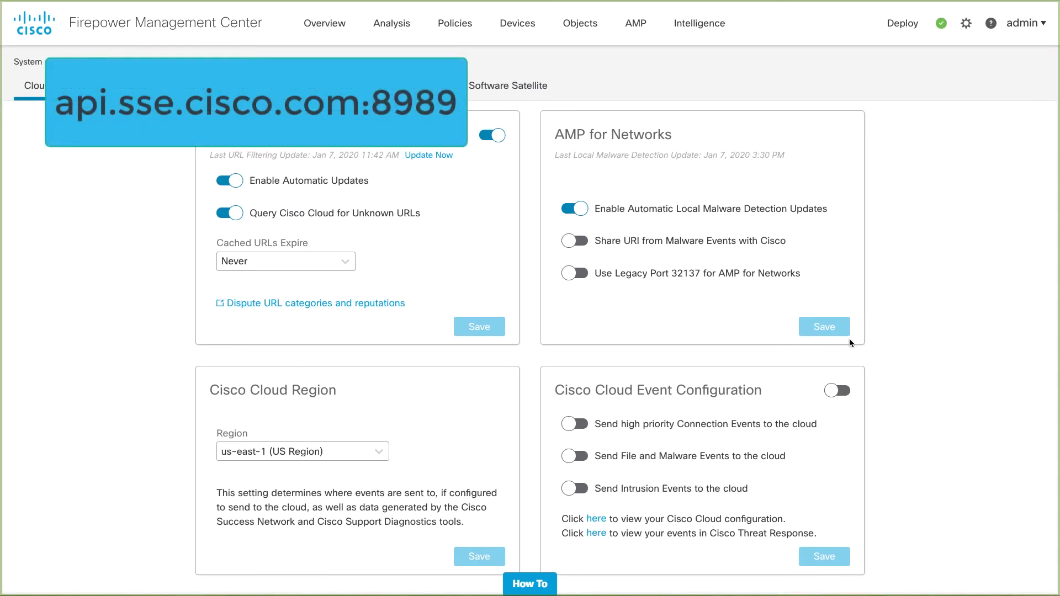
click(835, 391)
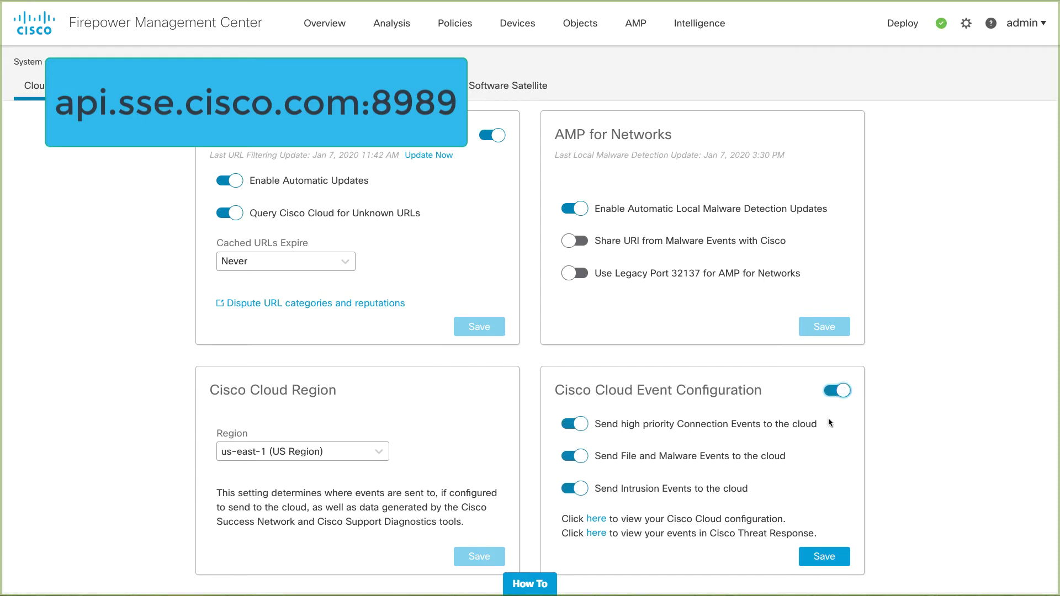
click(813, 564)
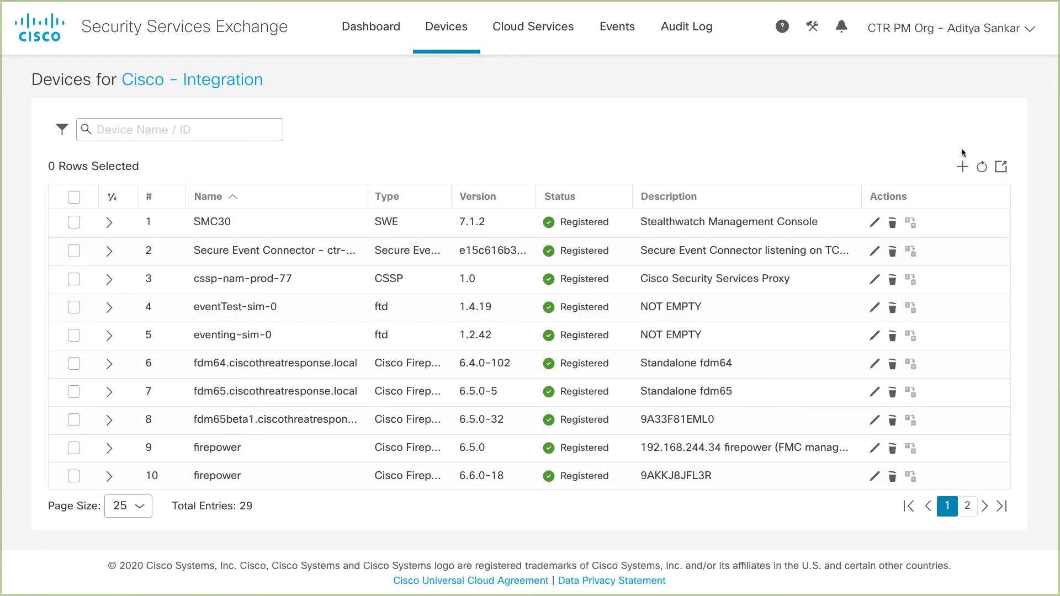
Refresh Devices, expand the lab management center and threat defense rows, then go to Cloud Services
click(981, 166)
scroll(102, 312, down, 5)
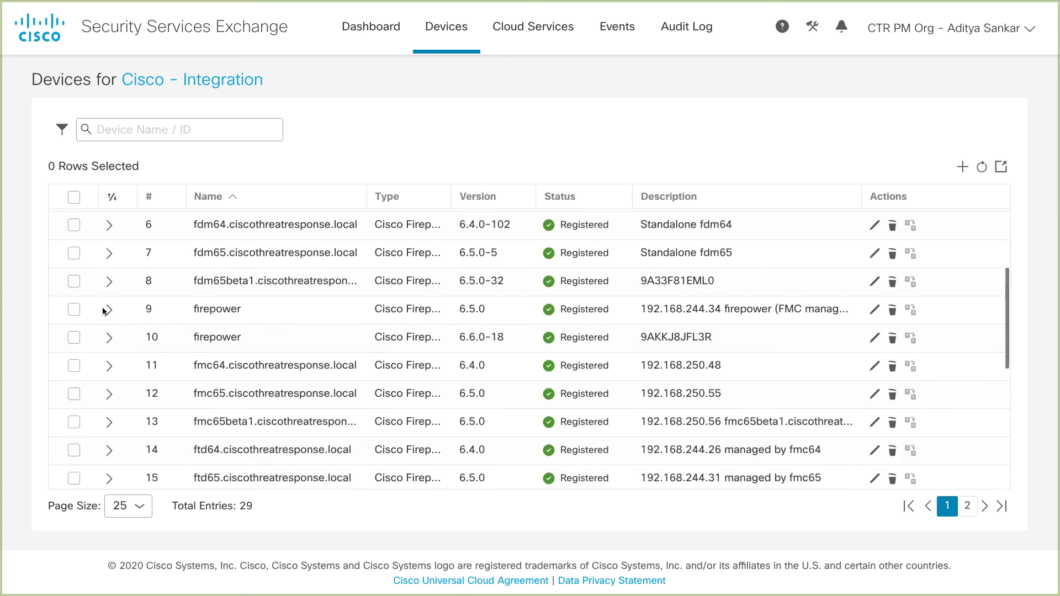
scroll(103, 312, down, 5)
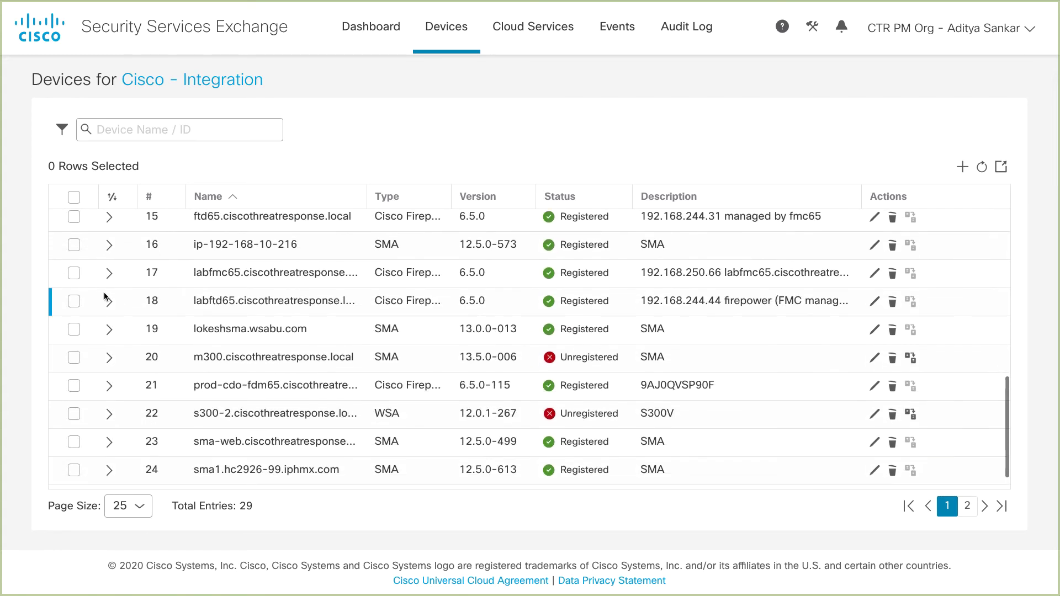
click(108, 282)
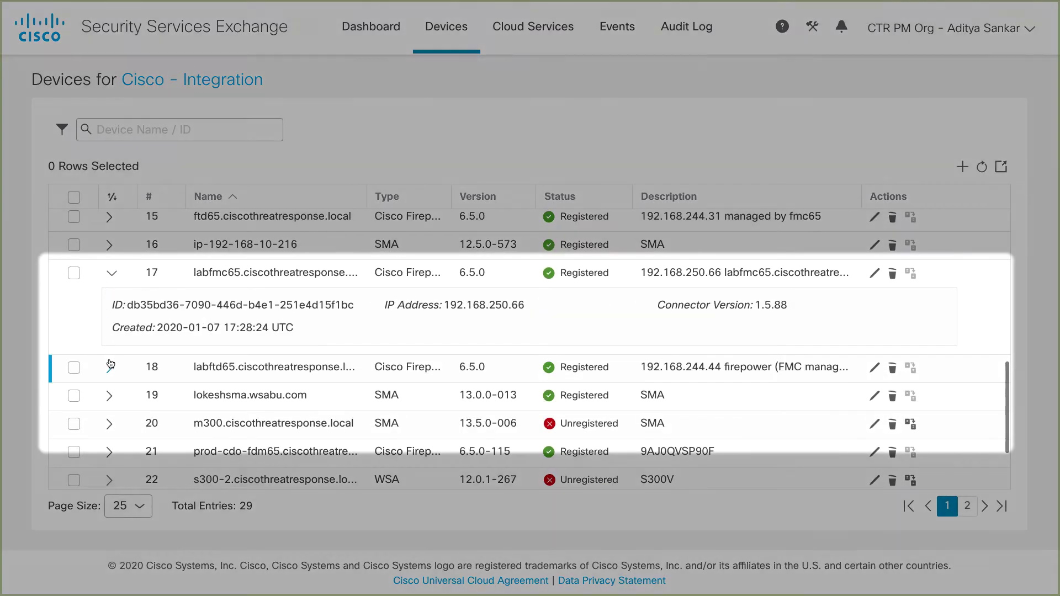
click(110, 368)
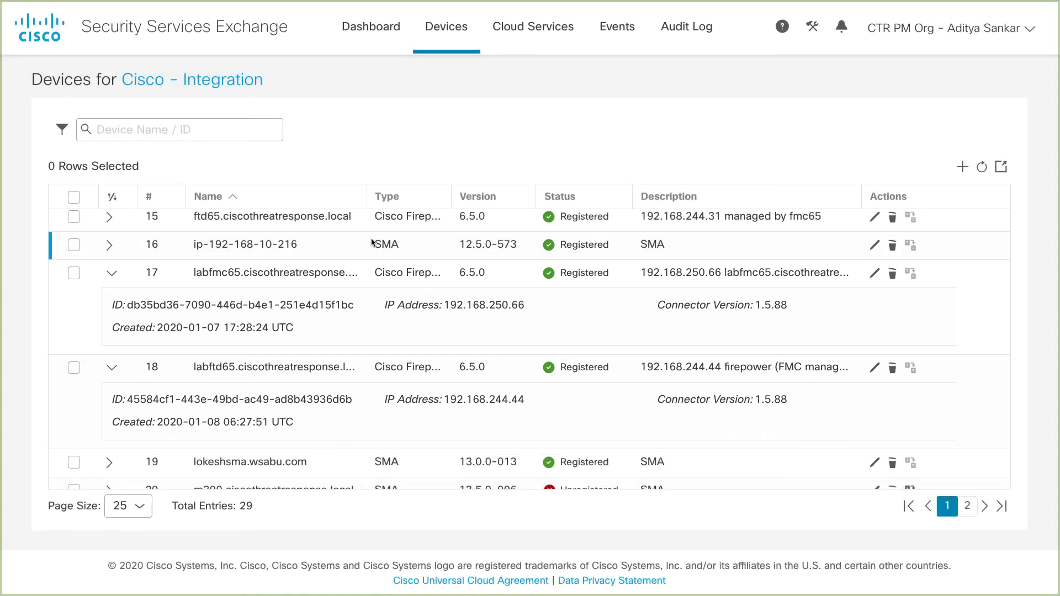
click(530, 38)
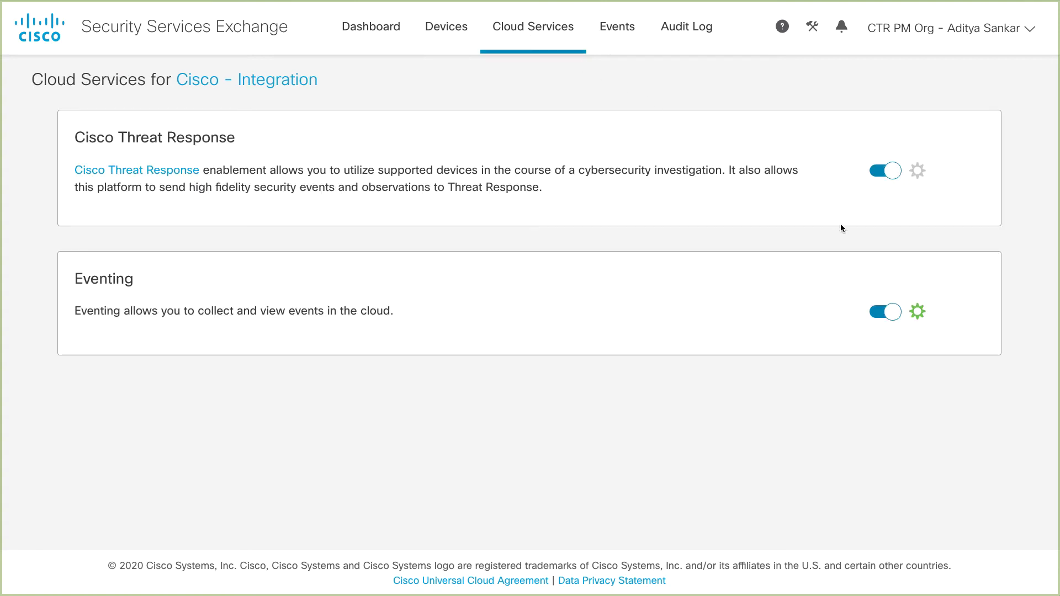
Open the Eventing service's additional settings dialog from its gear icon
click(914, 313)
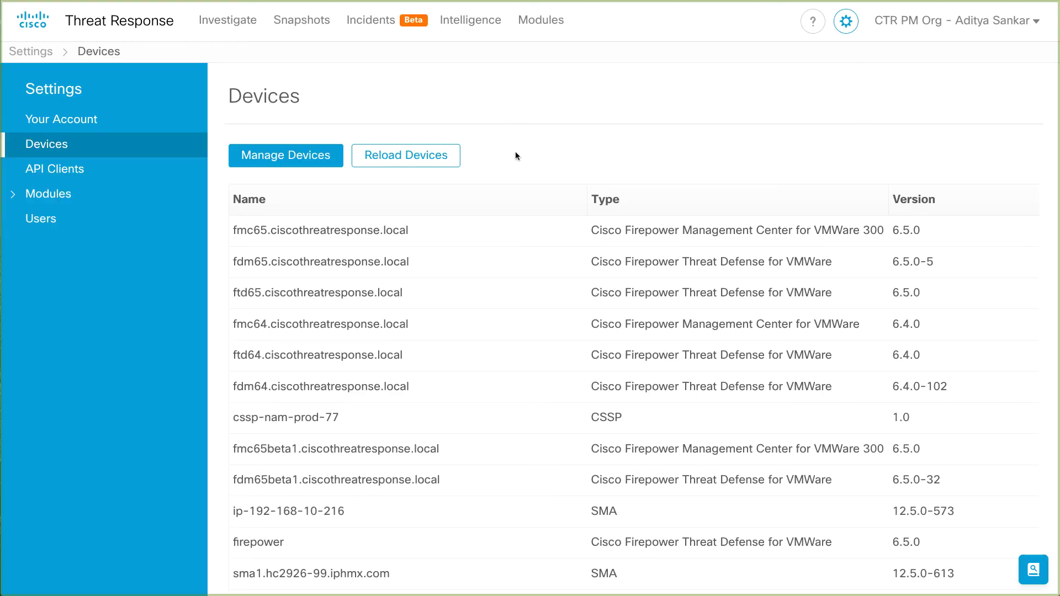
Add and save a Firepower module named Firepower from Available Modules, then check the configured modules list
click(176, 198)
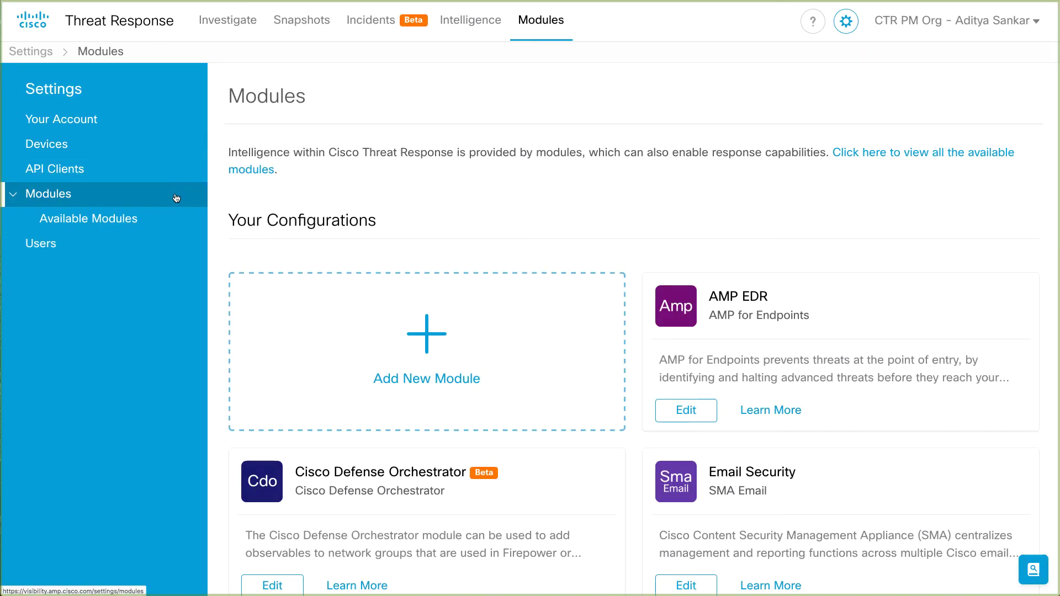
click(318, 311)
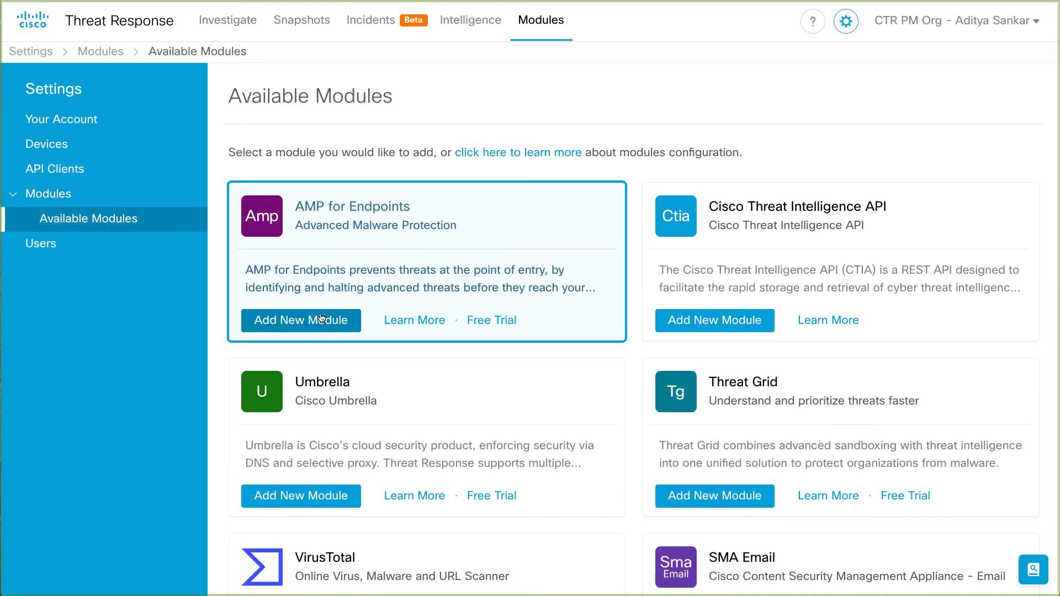
scroll(321, 318, down, 2)
scroll(321, 318, down, 5)
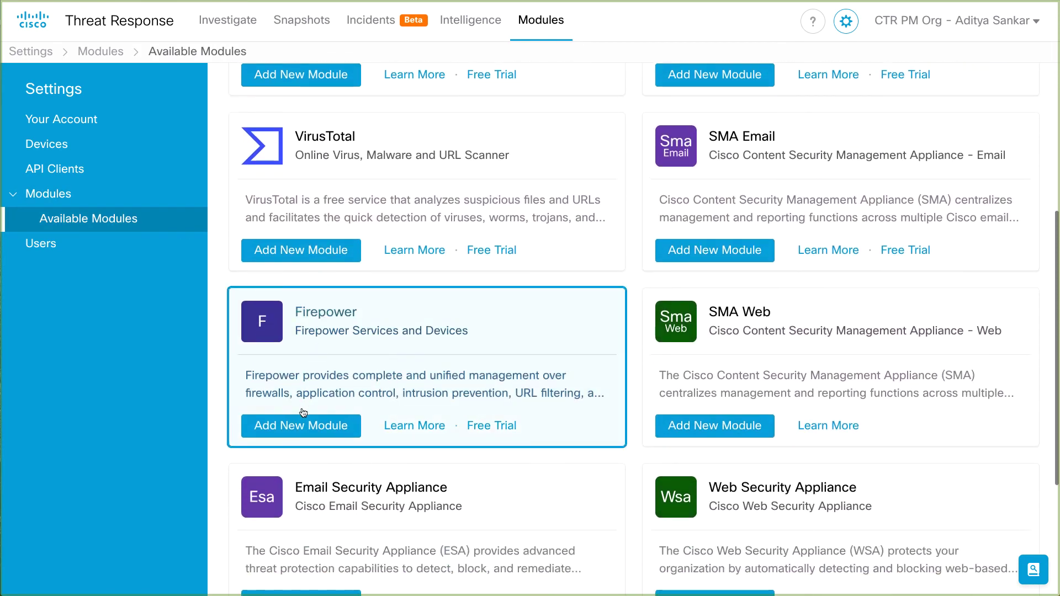
click(299, 424)
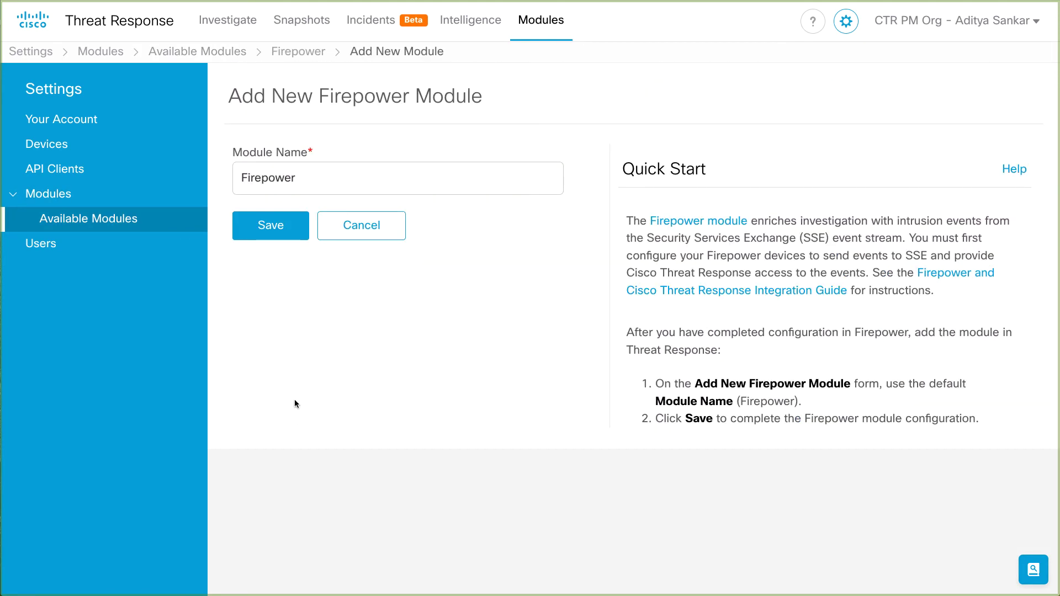
click(276, 232)
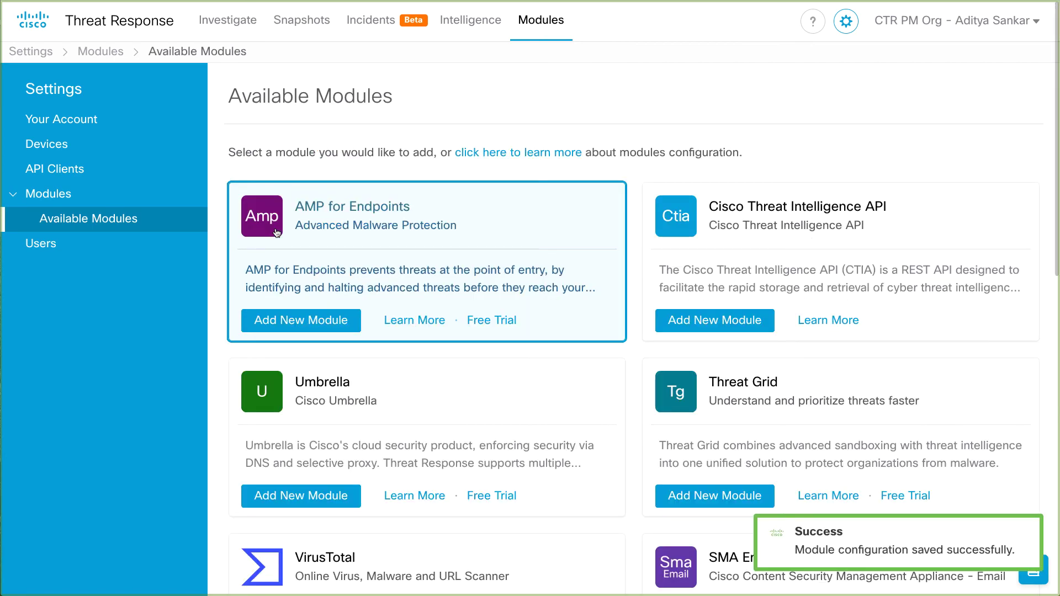
click(182, 203)
scroll(340, 229, down, 6)
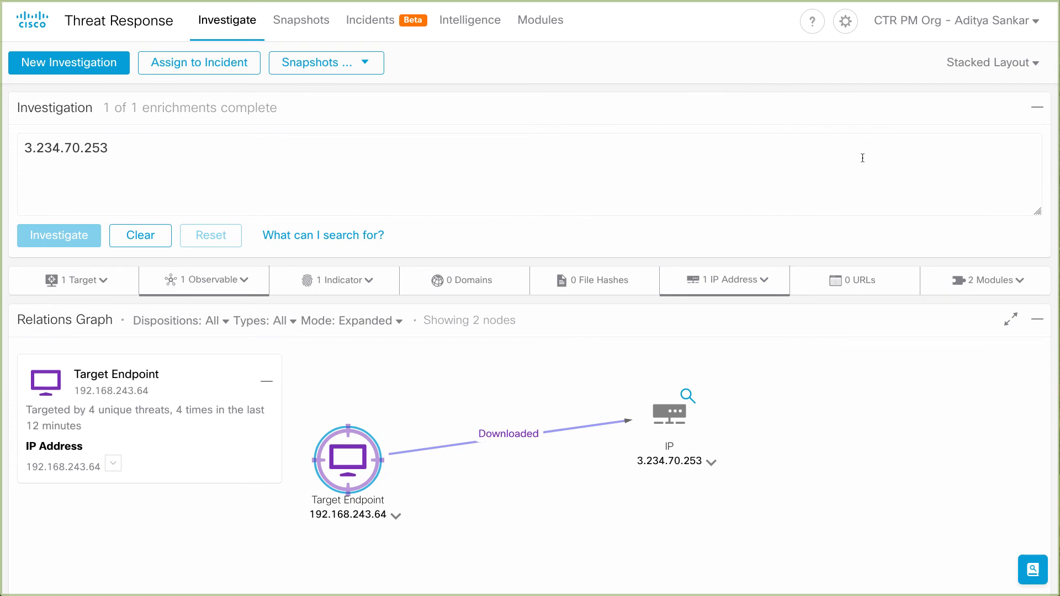
Confirm Firepower's sighting, the Target Endpoint 192.168.243.64 node and the Scan470798.doc malware indicator
click(1004, 276)
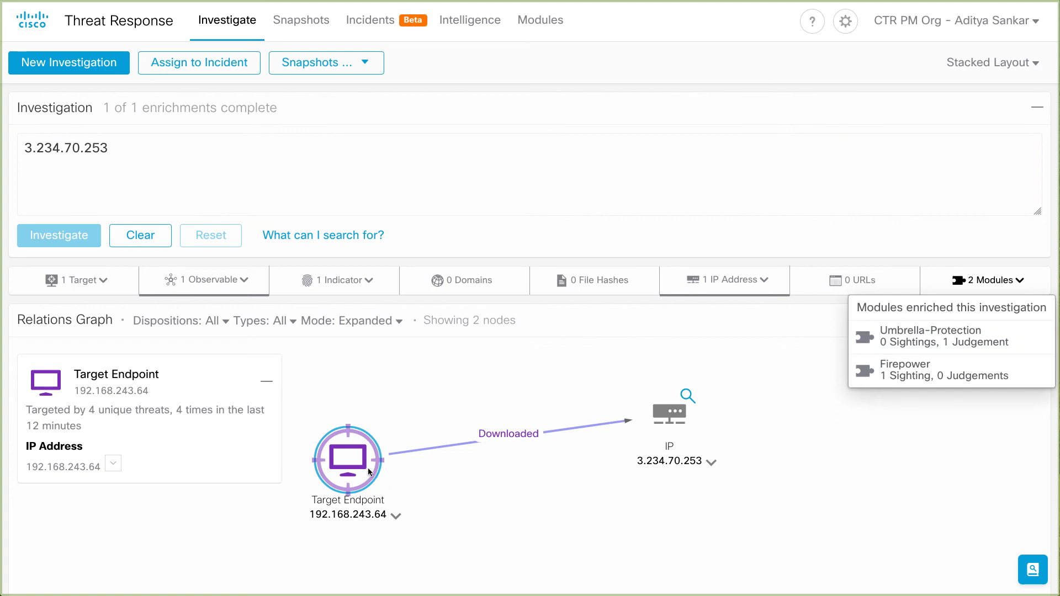
drag(362, 463, 391, 430)
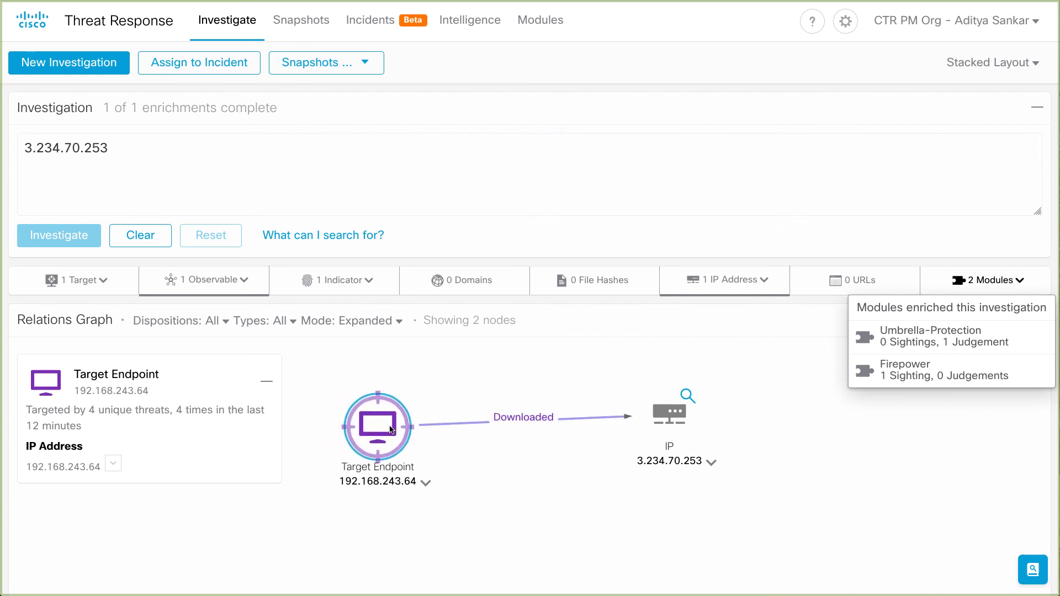
click(375, 288)
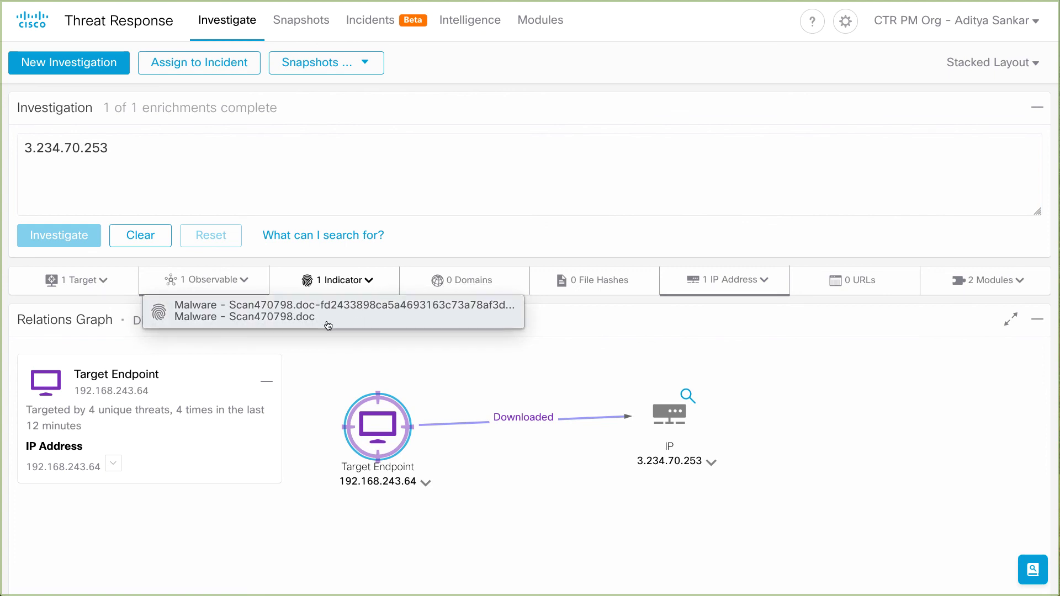